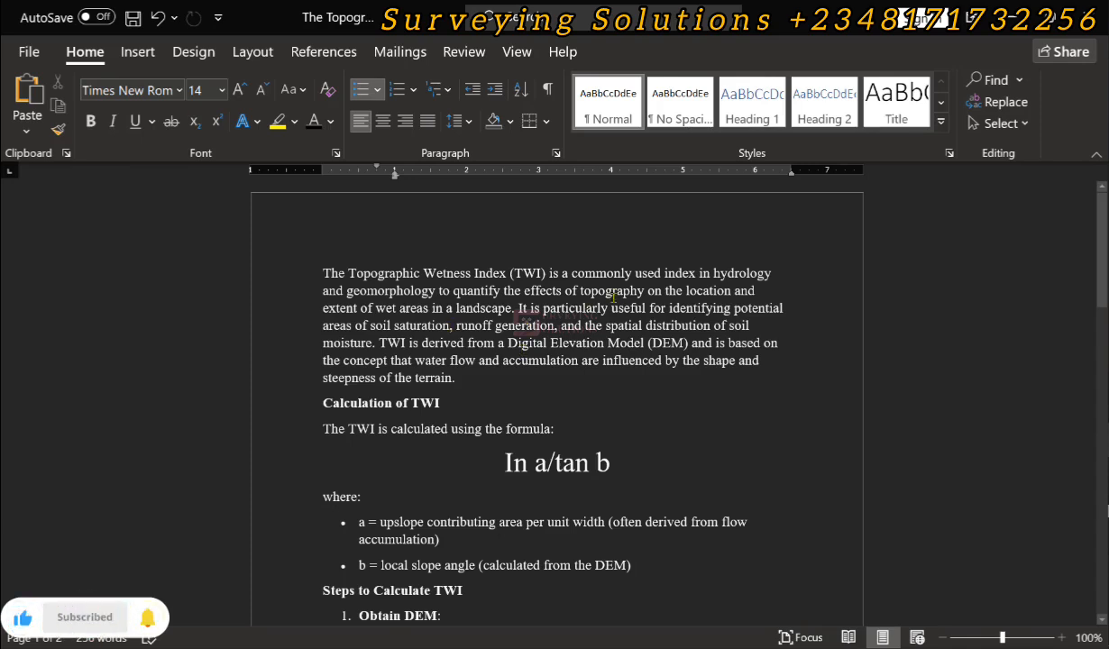
- Run the Fill tool on Projected DEM.tif without a Z limit, checking its environment settings
{"action": "scroll", "coordinate": [517, 356], "scroll_direction": "down", "scroll_amount": 2}
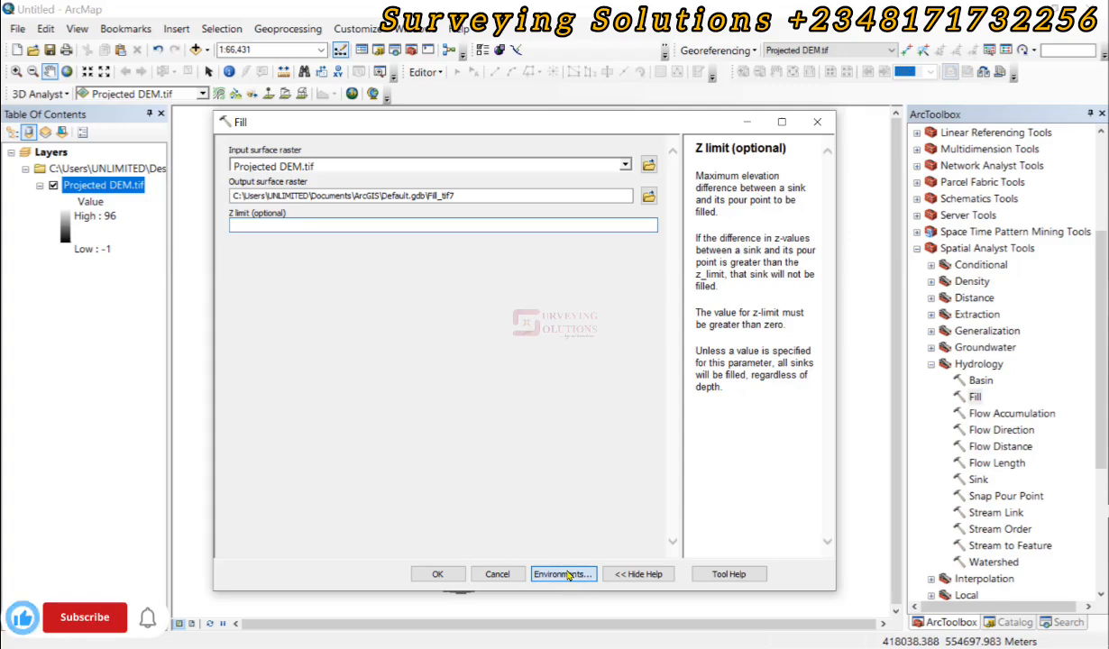
{"action": "left_click", "coordinate": [565, 574]}
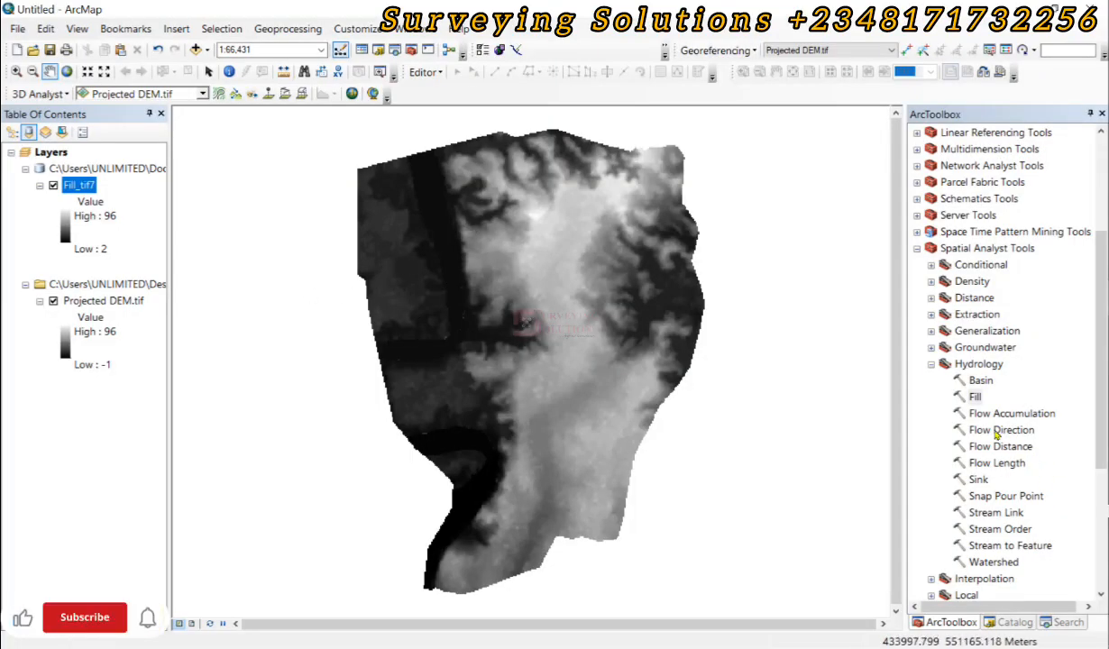
- Compute the flow direction raster from Fill_tif7 using the D8 flow direction type
{"action": "double_click", "coordinate": [959, 429]}
{"action": "left_click", "coordinate": [634, 163]}
{"action": "left_click", "coordinate": [273, 180]}
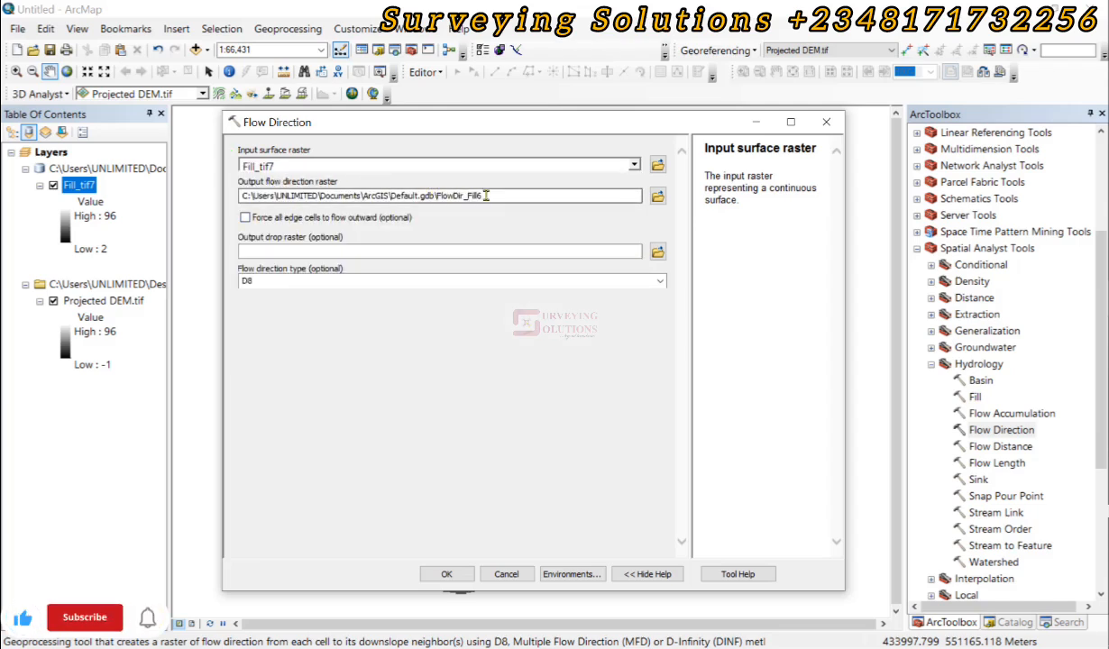
{"action": "left_click", "coordinate": [447, 574]}
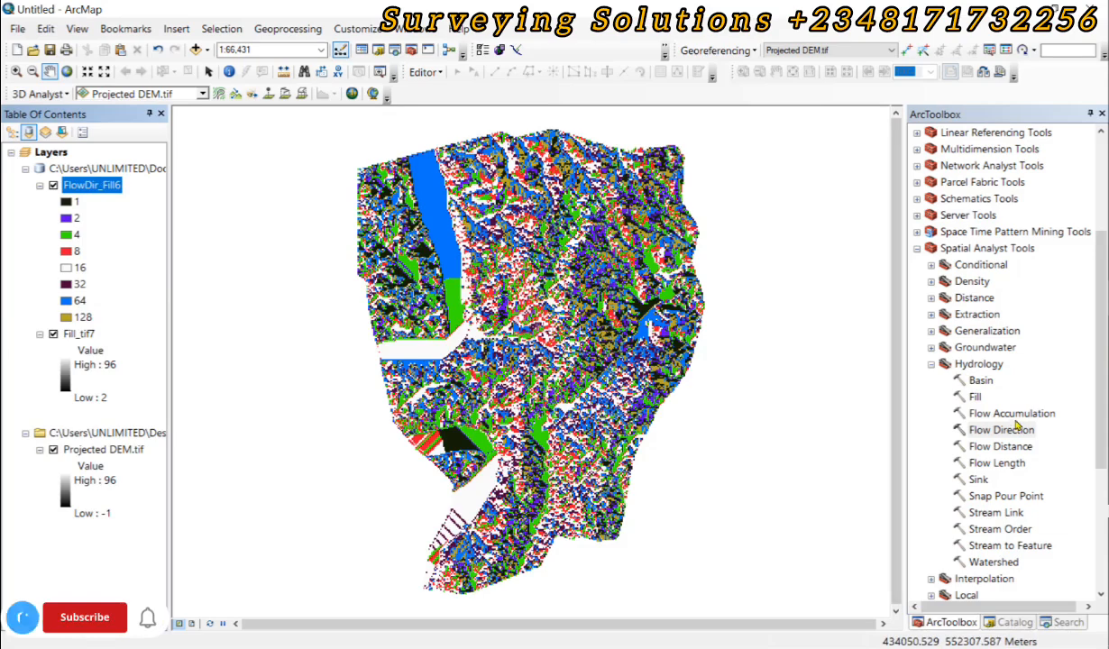
- Compute the flow accumulation raster from FlowDir_Fill6 with the FLOAT data type and D8 flow direction
{"action": "double_click", "coordinate": [979, 413]}
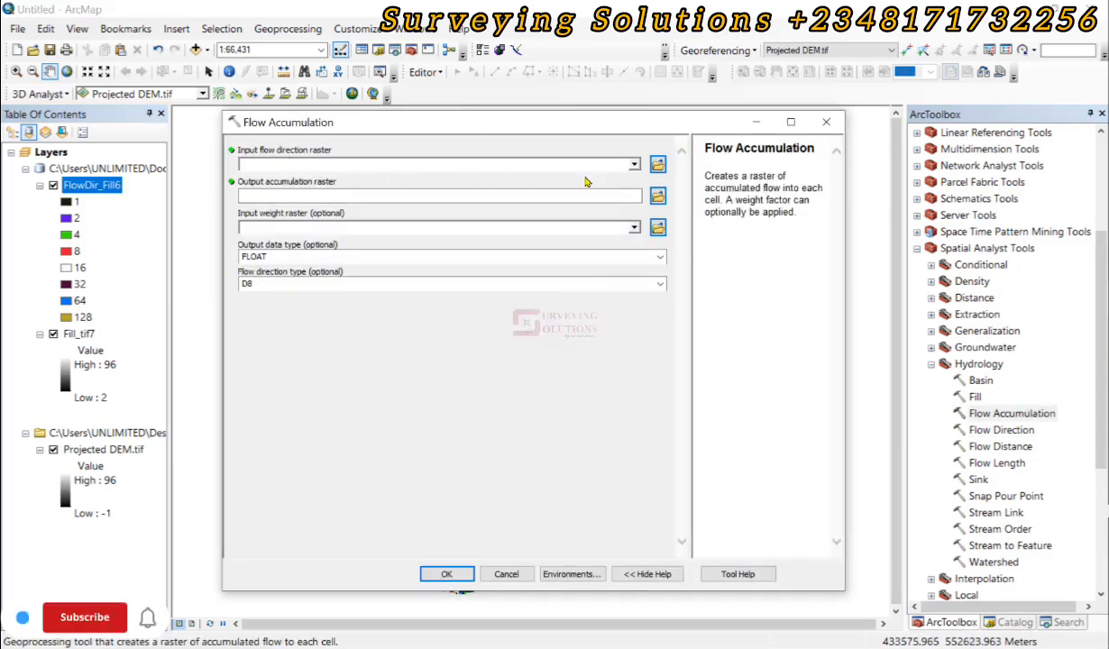
{"action": "left_click", "coordinate": [634, 164]}
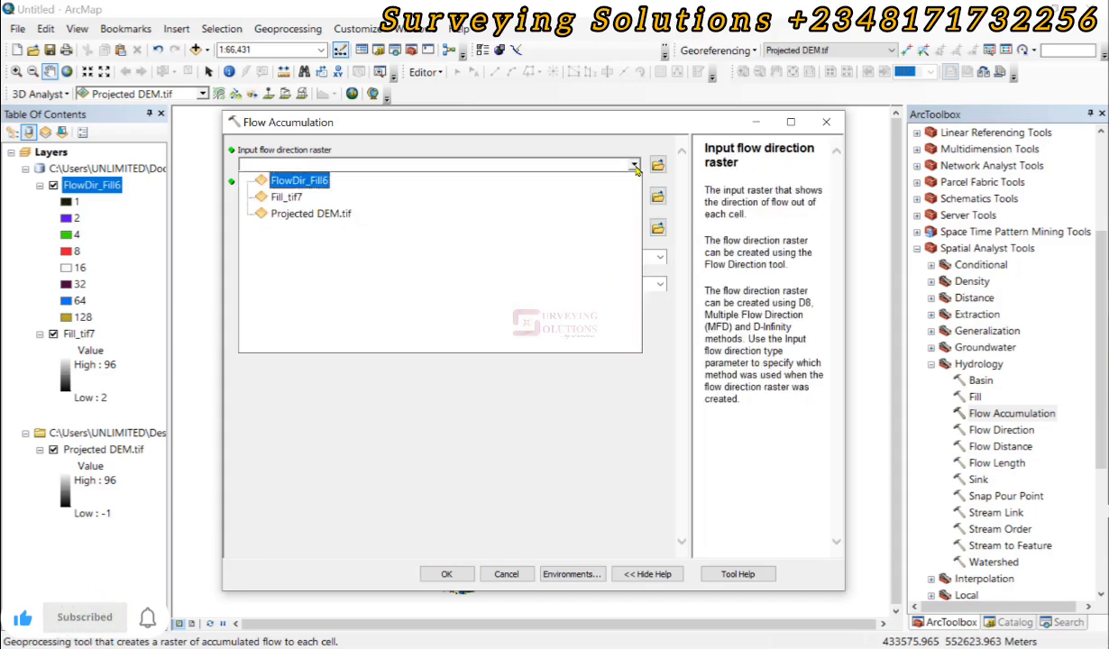
{"action": "left_click", "coordinate": [288, 181]}
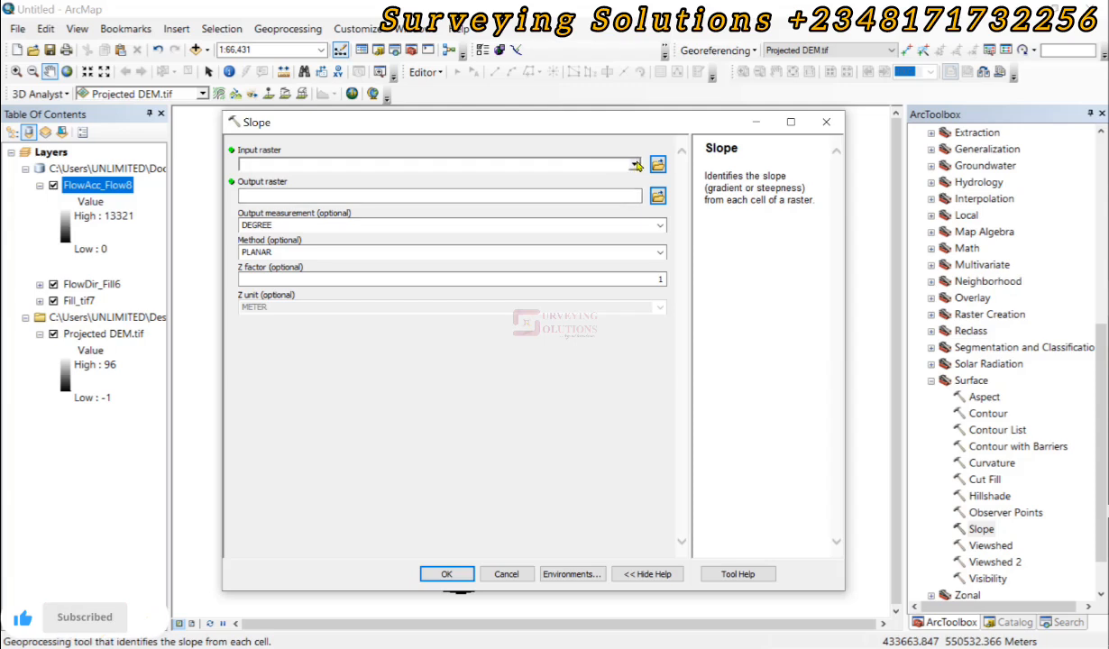
- Generate a slope raster in degrees from Fill_tif7 using the planar method and a Z factor of 1
{"action": "left_click", "coordinate": [633, 164]}
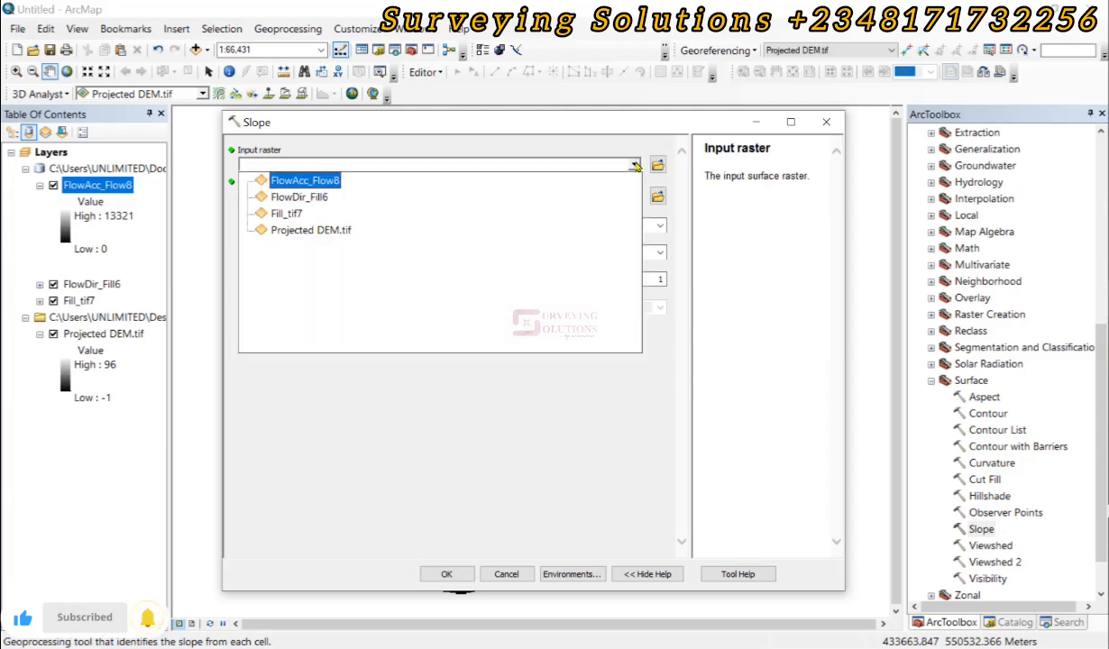
{"action": "left_click", "coordinate": [282, 214]}
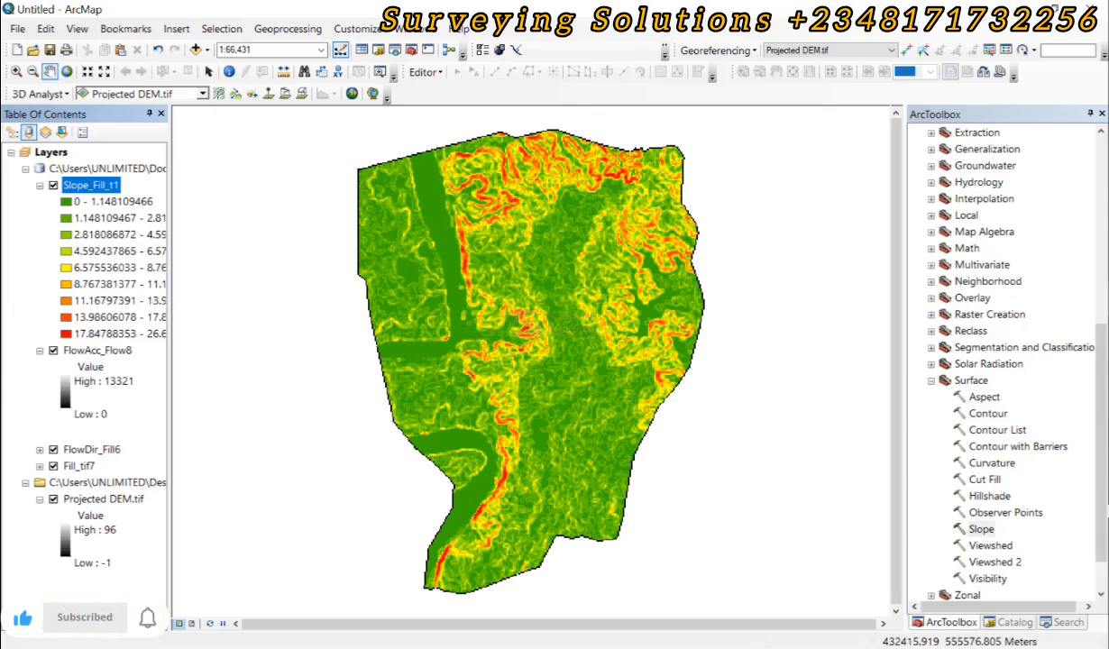
- Convert the slope to radians with Raster Calculator by multiplying Slope_Fill_t1 by 0.017453293, and name the output raster slope_RAD
{"action": "key", "text": "alt+Tab"}
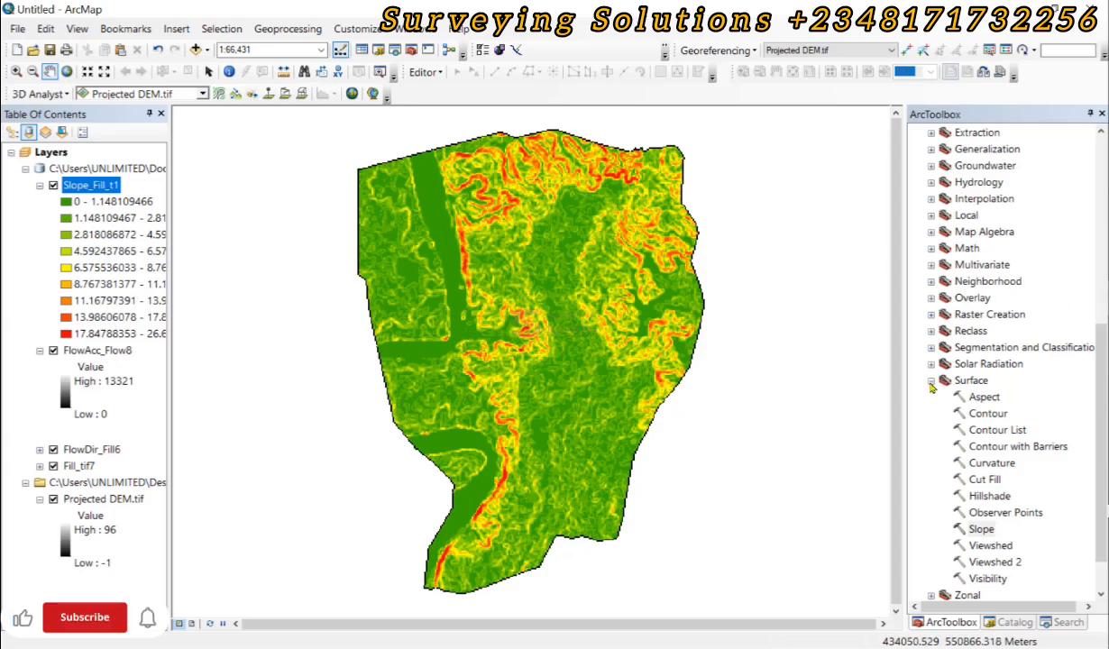
{"action": "left_click", "coordinate": [931, 386]}
{"action": "left_click", "coordinate": [931, 386]}
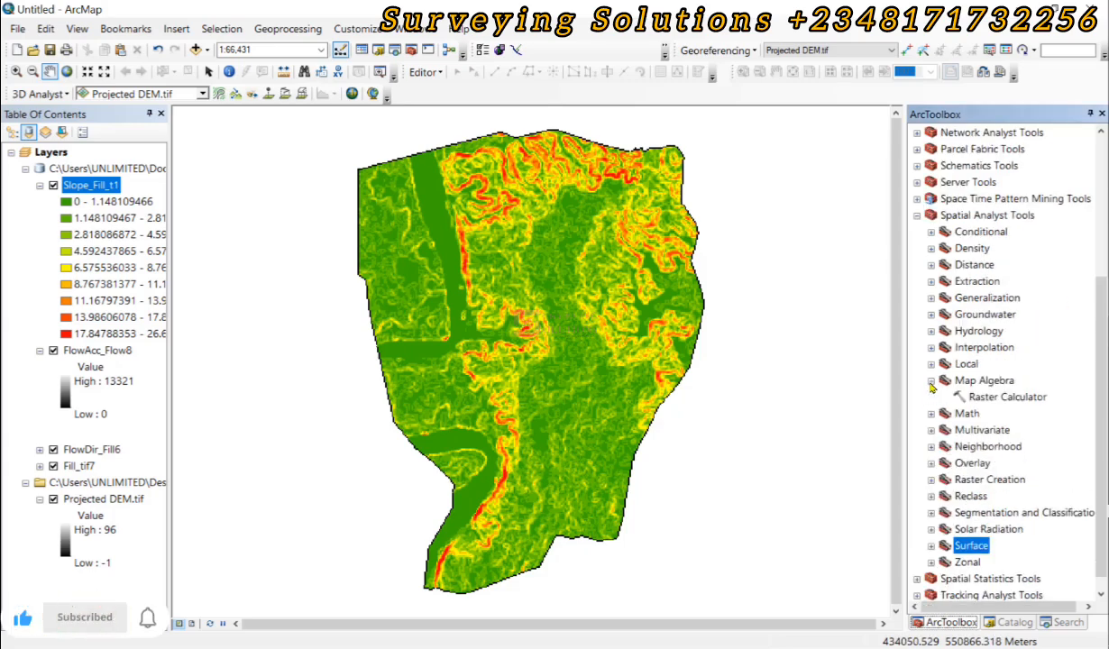
{"action": "left_click", "coordinate": [931, 384]}
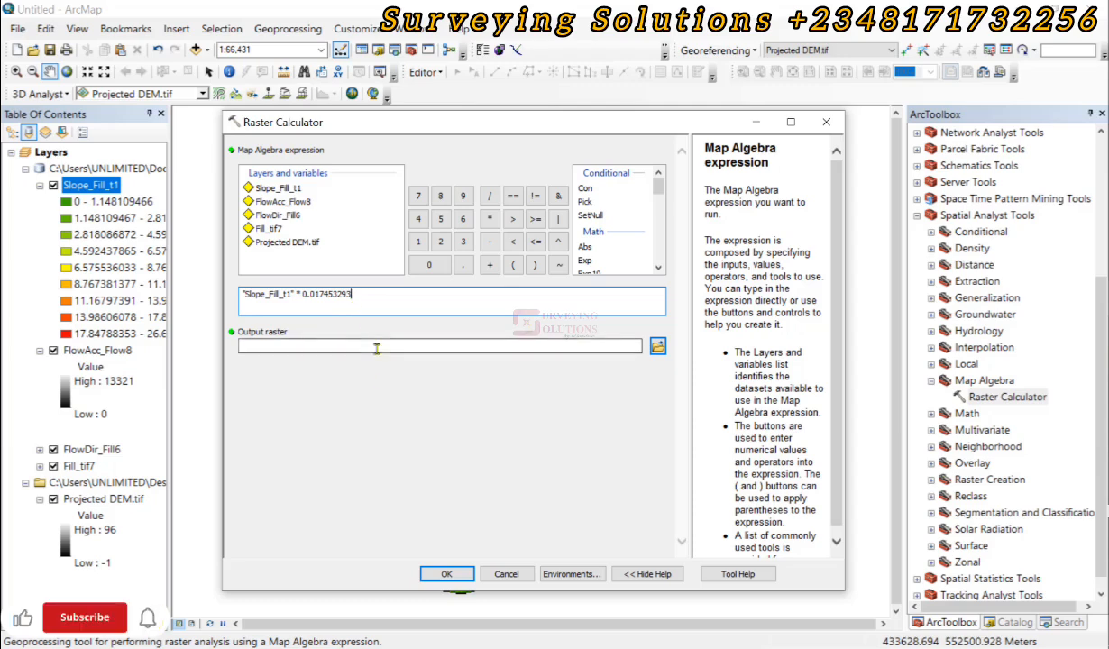
{"action": "key", "text": "BackSpace"}
{"action": "key", "text": "BackSpace"}
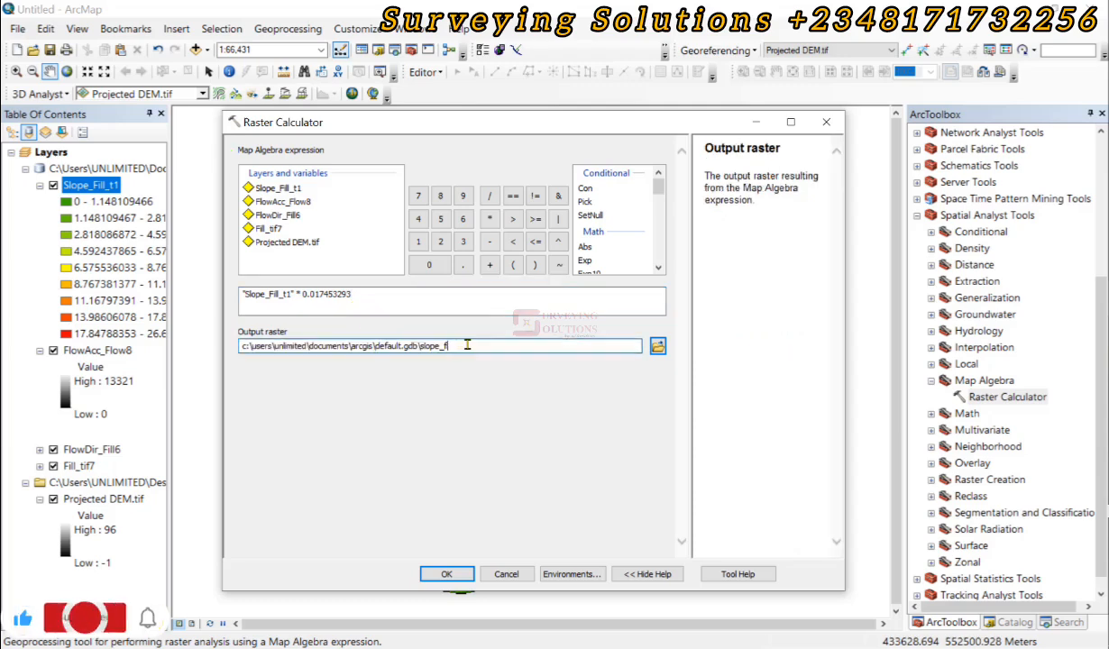
{"action": "key", "text": "BackSpace"}
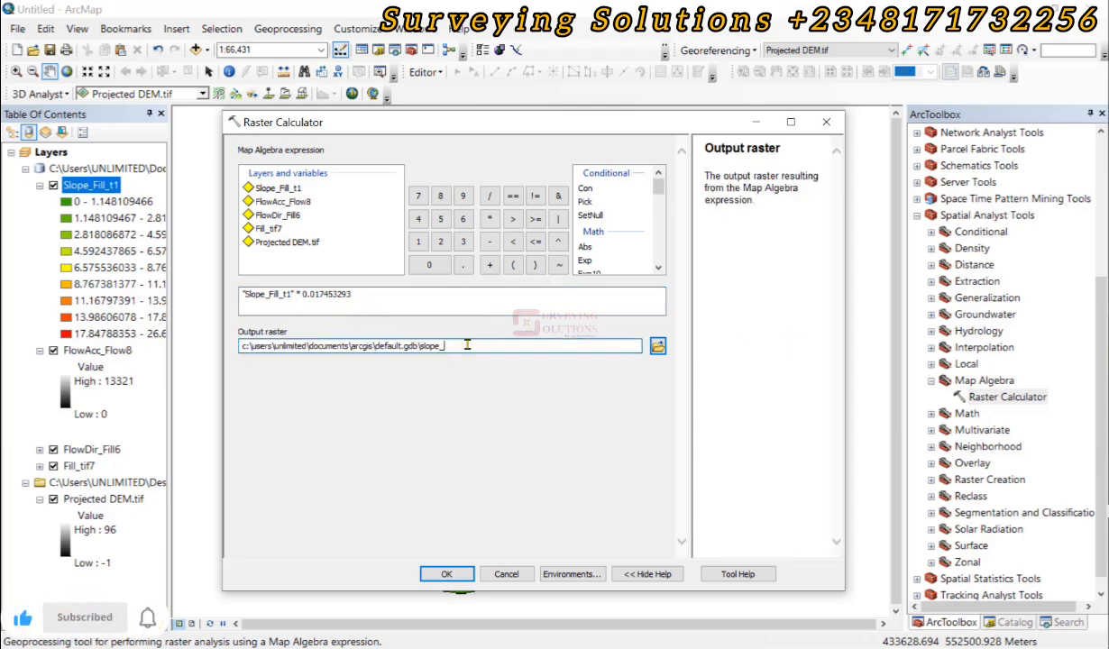
{"action": "type", "text": "RAD"}
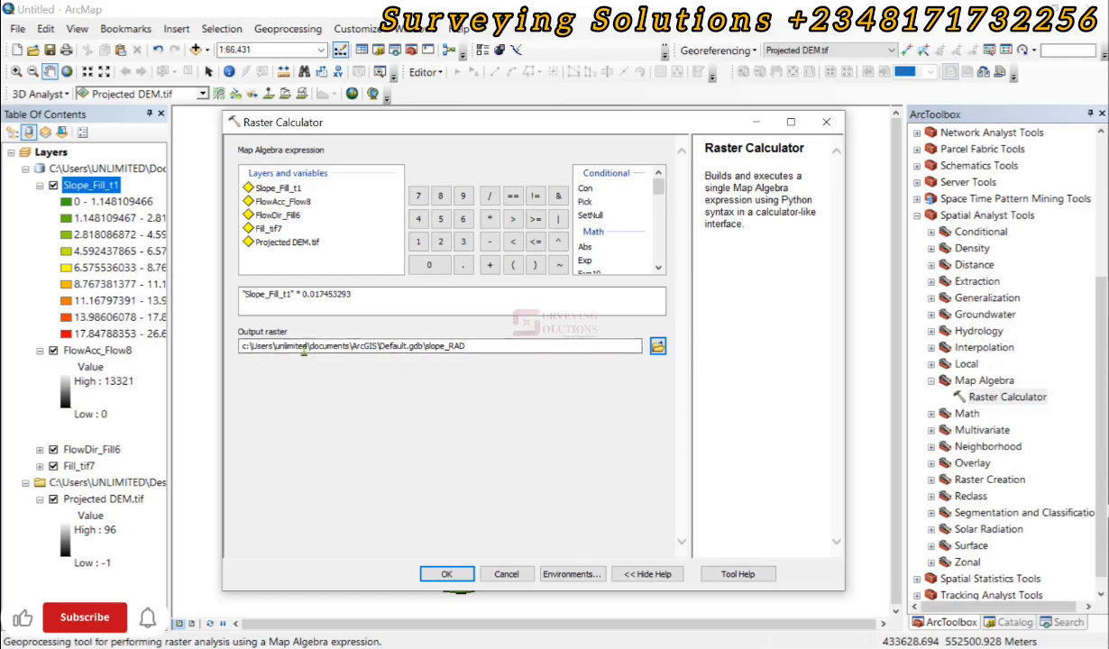
{"action": "left_click", "coordinate": [446, 575]}
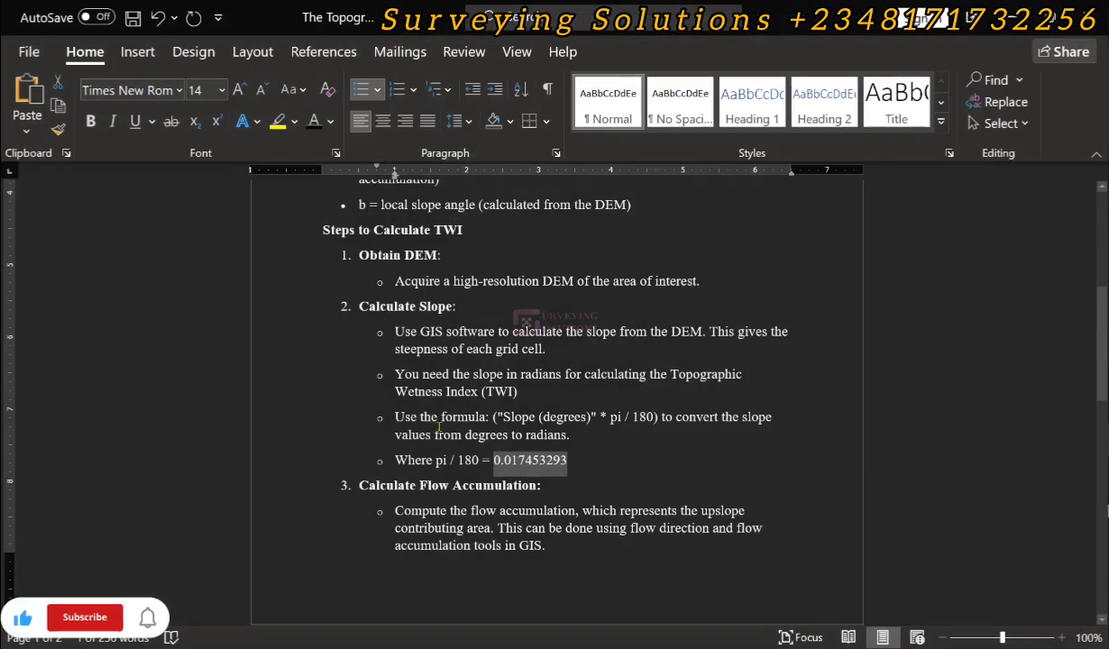
- Review the TWI instructions in the Word document, and calculate Tan of slope_RAD with Raster Calculator in ArcMap as slope_TAN
{"action": "scroll", "coordinate": [439, 427], "scroll_direction": "down", "scroll_amount": 1}
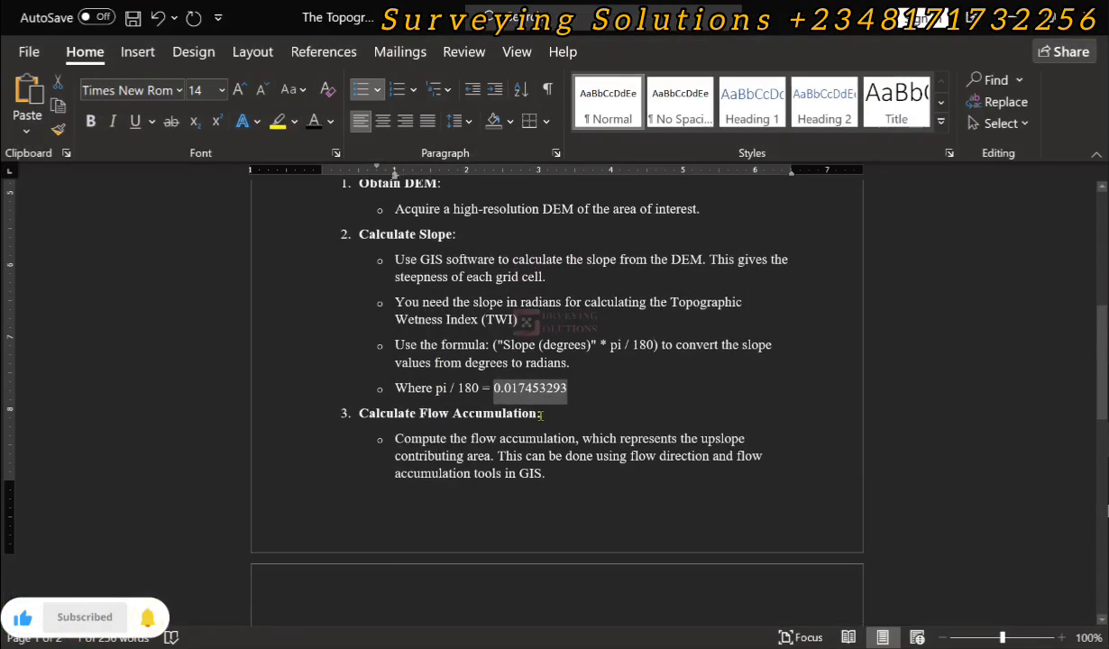
{"action": "scroll", "coordinate": [531, 410], "scroll_direction": "down", "scroll_amount": 1}
{"action": "scroll", "coordinate": [541, 416], "scroll_direction": "down", "scroll_amount": 2}
{"action": "scroll", "coordinate": [541, 416], "scroll_direction": "up", "scroll_amount": 3}
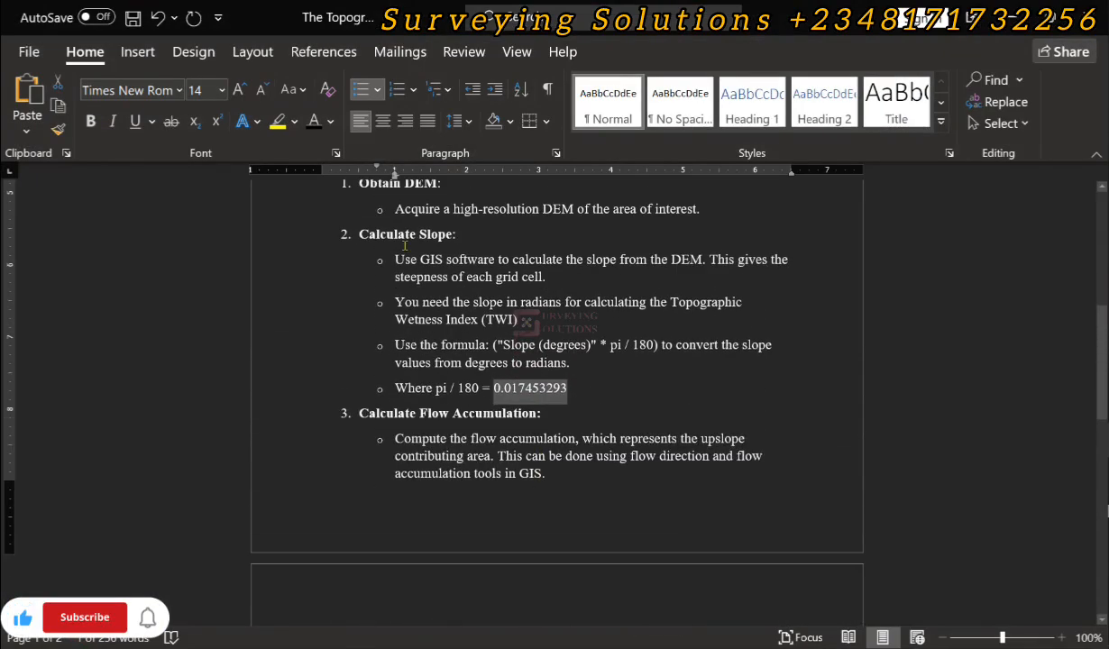
{"action": "scroll", "coordinate": [405, 246], "scroll_direction": "up", "scroll_amount": 3}
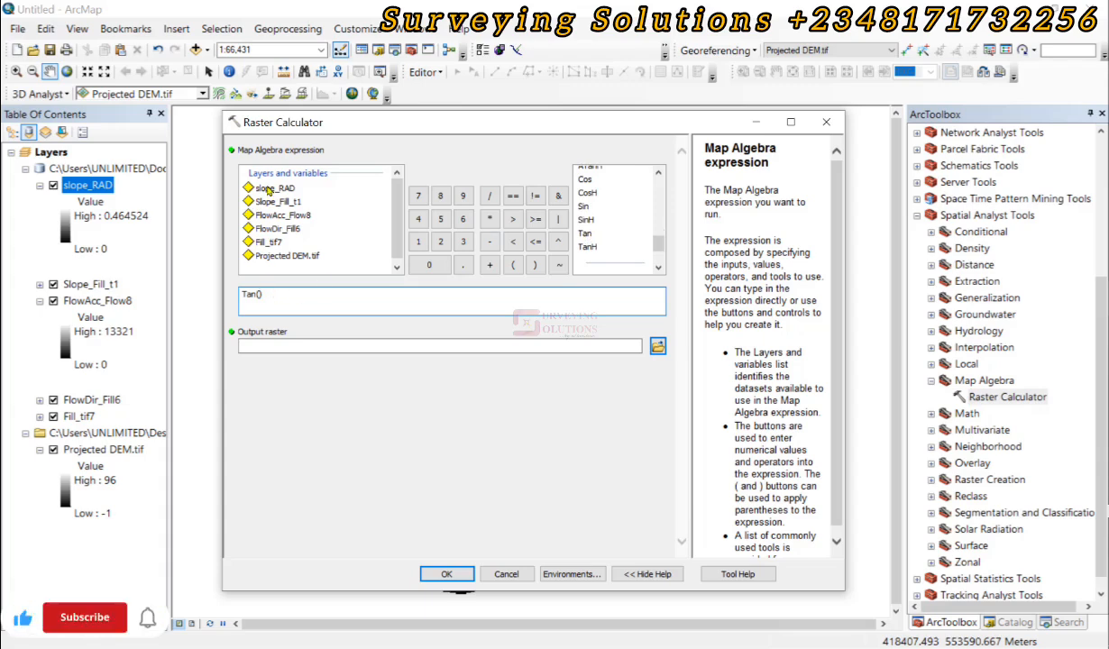
{"action": "double_click", "coordinate": [273, 188]}
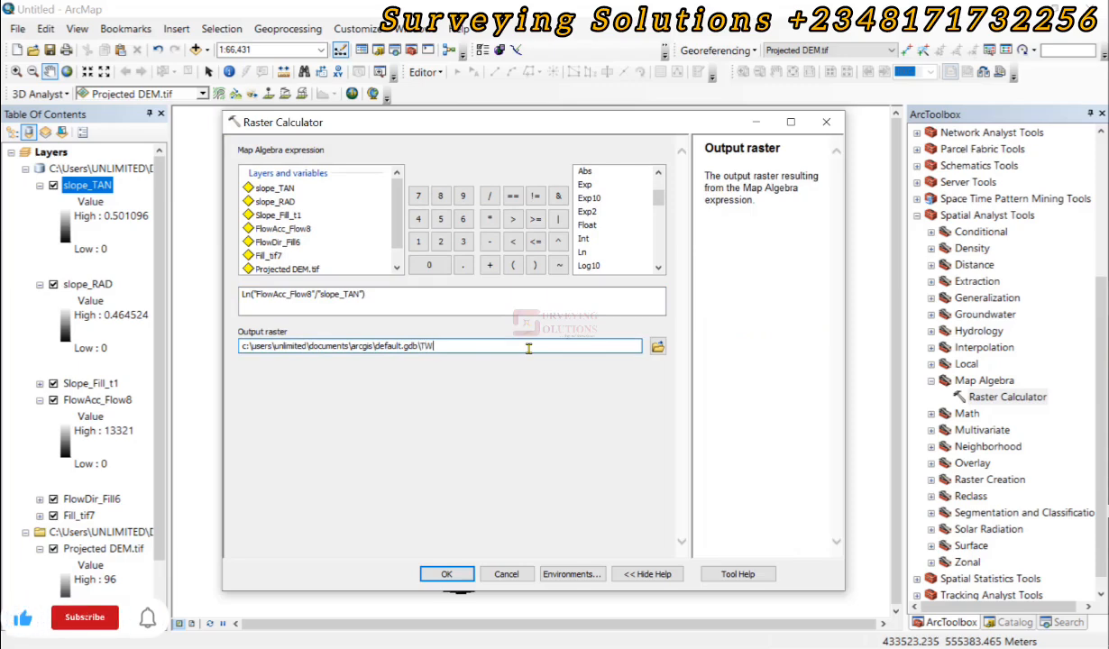
- Calculate the wetness index with the expression Ln("FlowAcc_Flow8"/"slope_TAN") and name the output raster TWI
{"action": "type", "text": "I"}
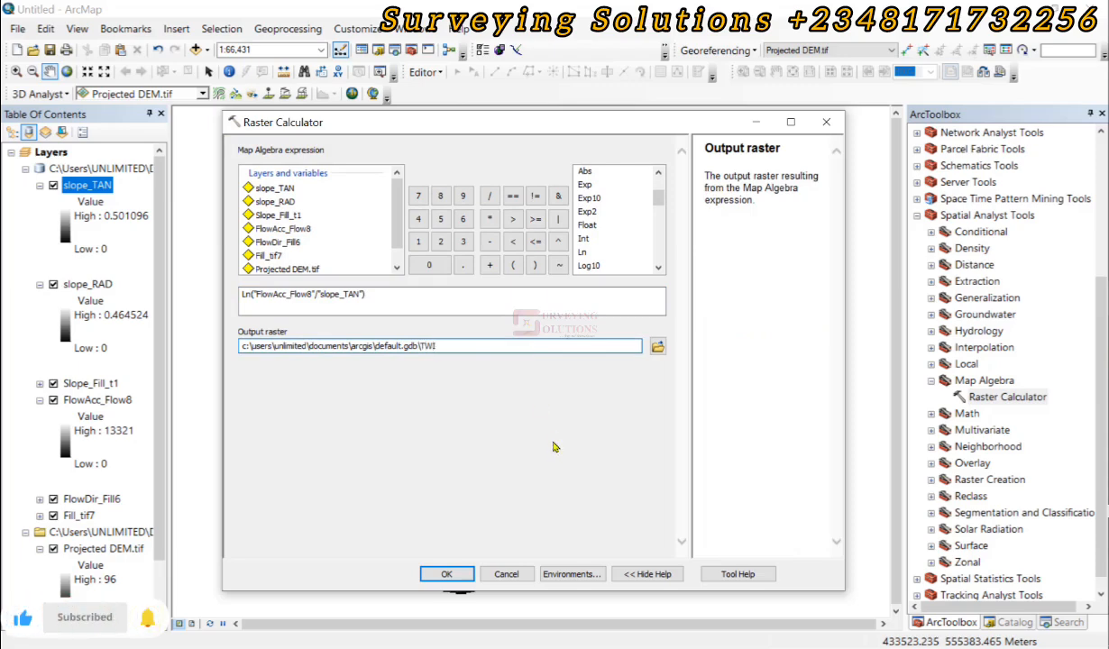
{"action": "left_click", "coordinate": [388, 484]}
{"action": "left_click", "coordinate": [446, 574]}
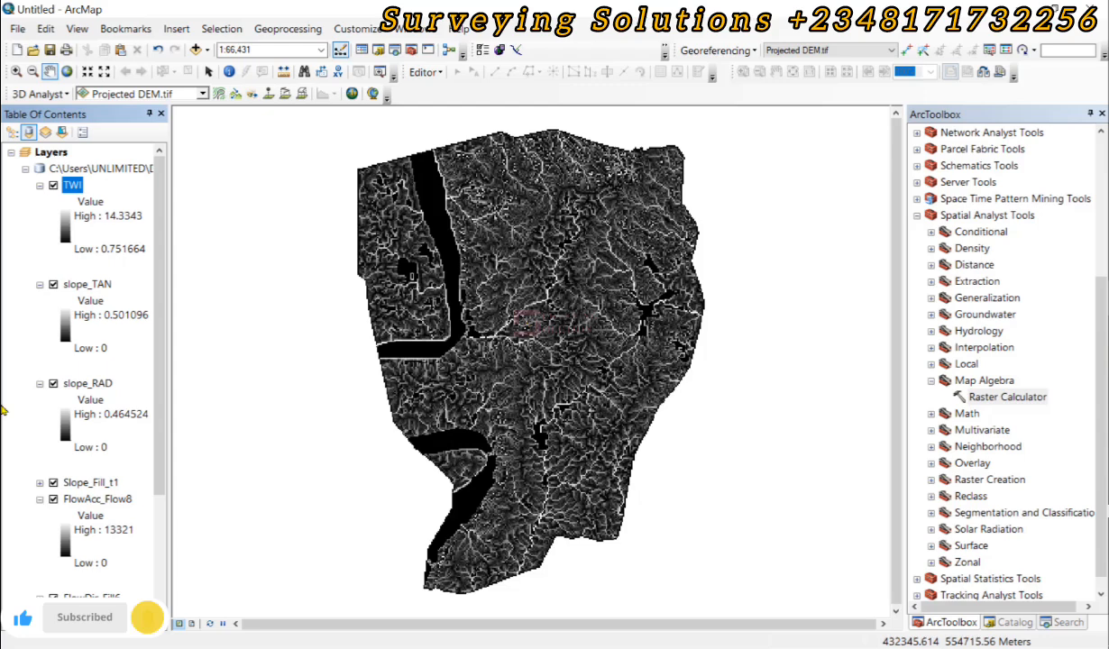
- Collapse the legends of the slope_RAD, slope_TAN and FlowAcc_Flow8 layers
{"action": "left_click", "coordinate": [39, 384]}
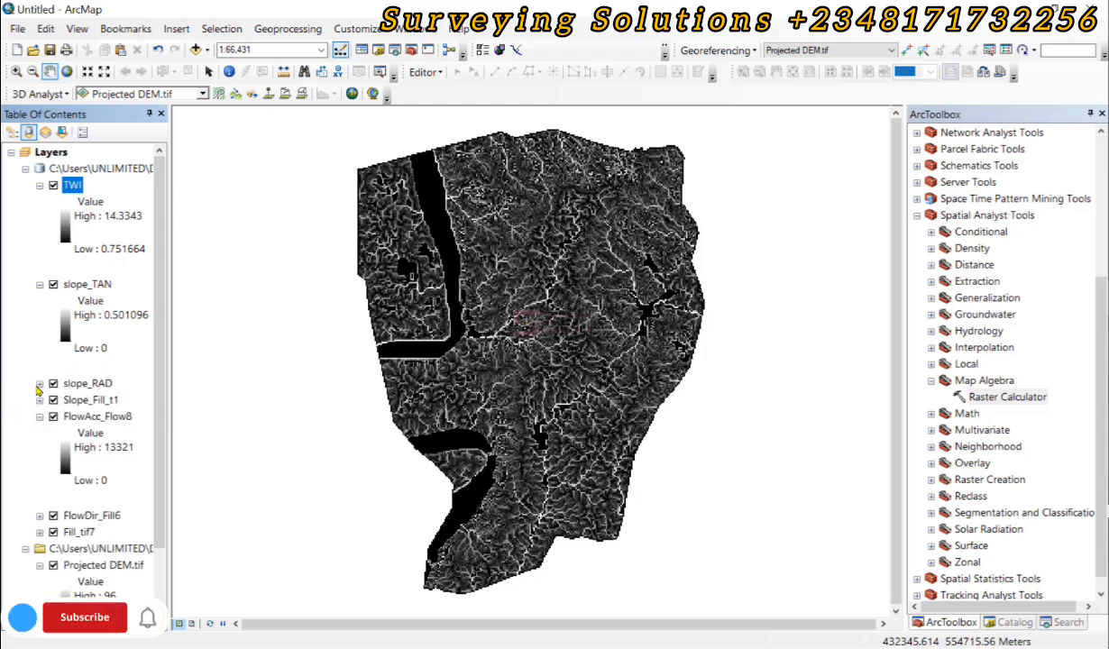
{"action": "left_click", "coordinate": [40, 284]}
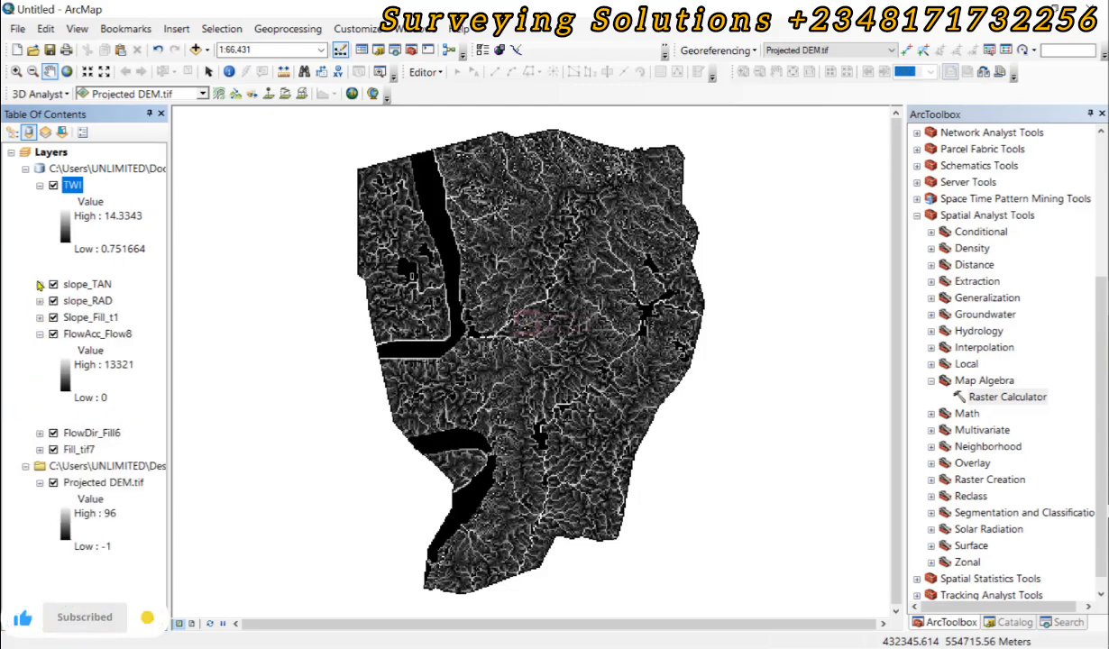
{"action": "left_click", "coordinate": [39, 336]}
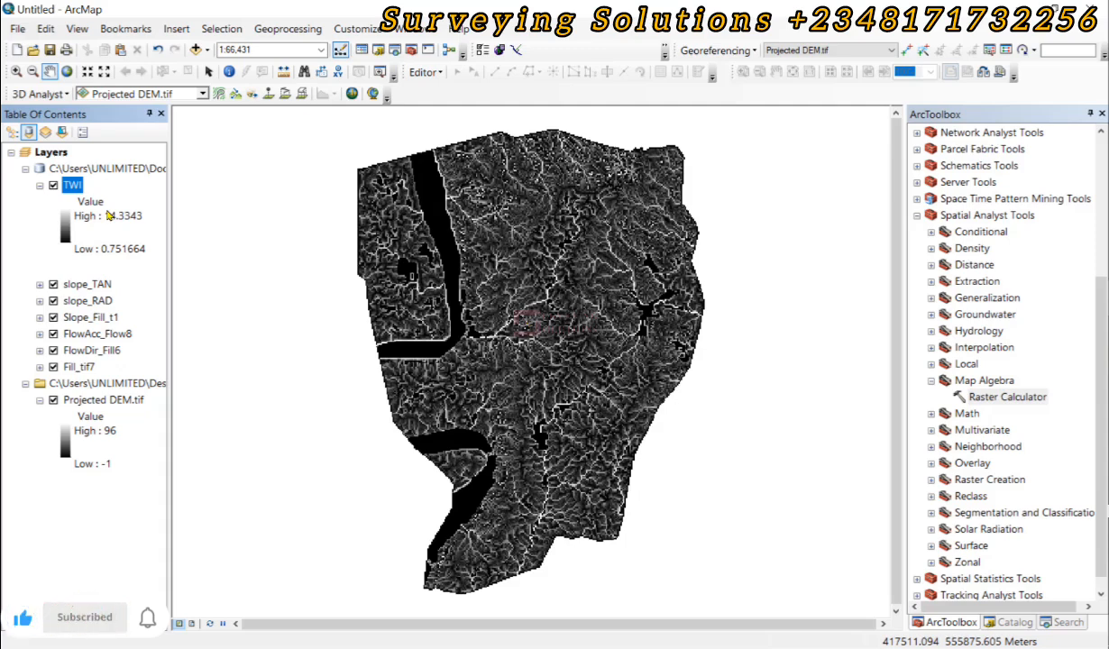
- Try a light-to-dark blue color ramp on the TWI layer, and replace it with the red-yellow-cyan-blue ramp
{"action": "left_click", "coordinate": [103, 253]}
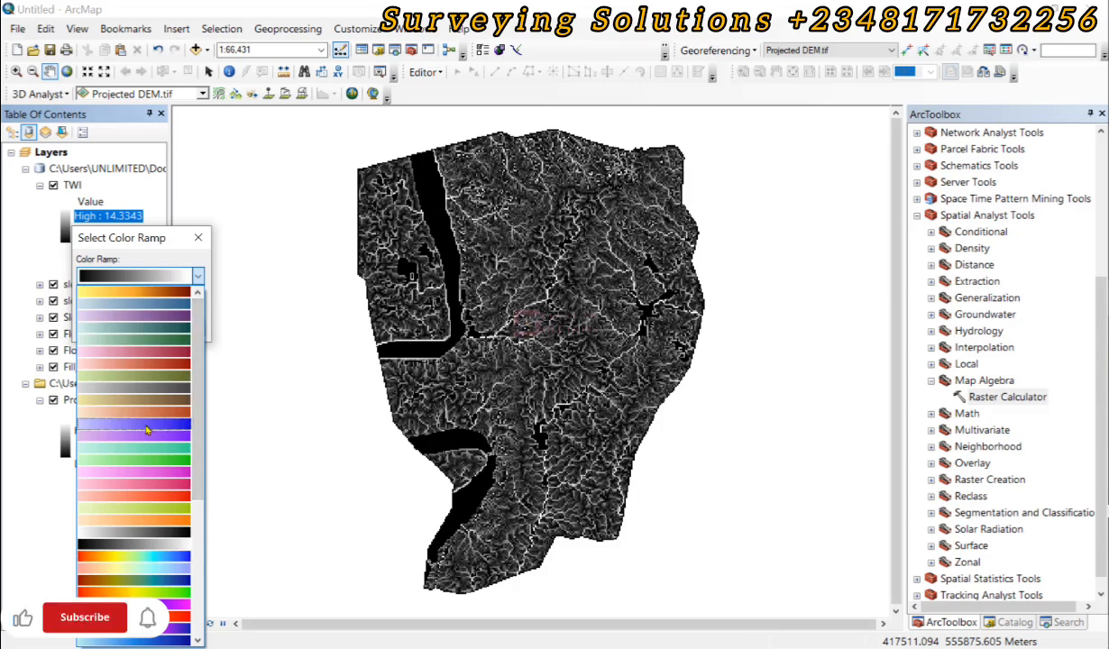
{"action": "left_click", "coordinate": [147, 430]}
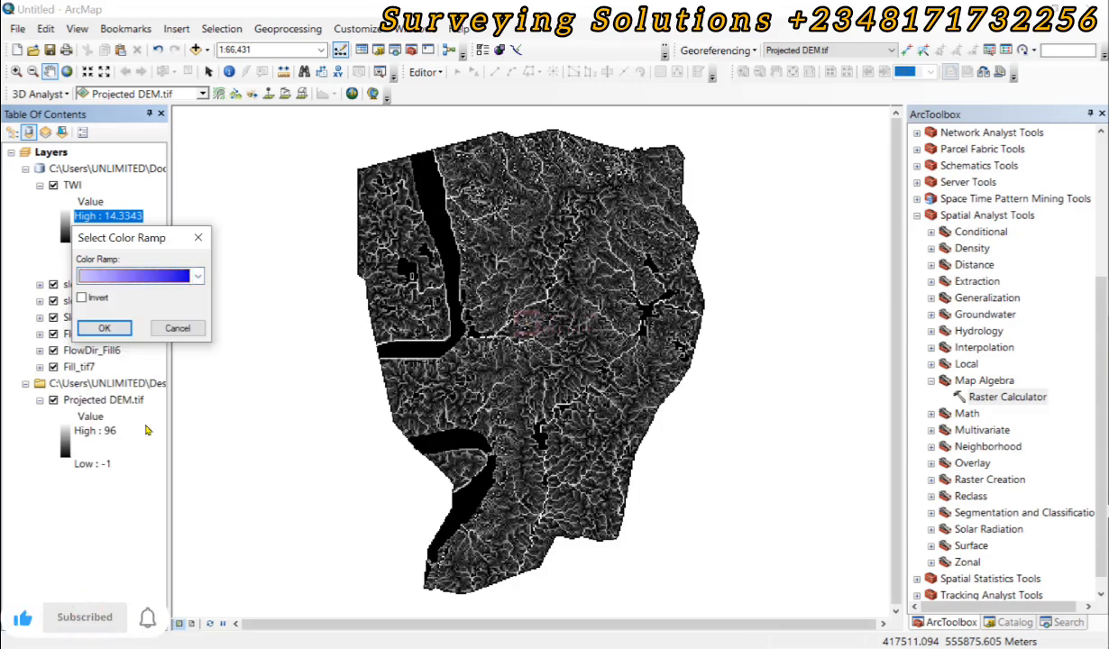
{"action": "left_click", "coordinate": [101, 325]}
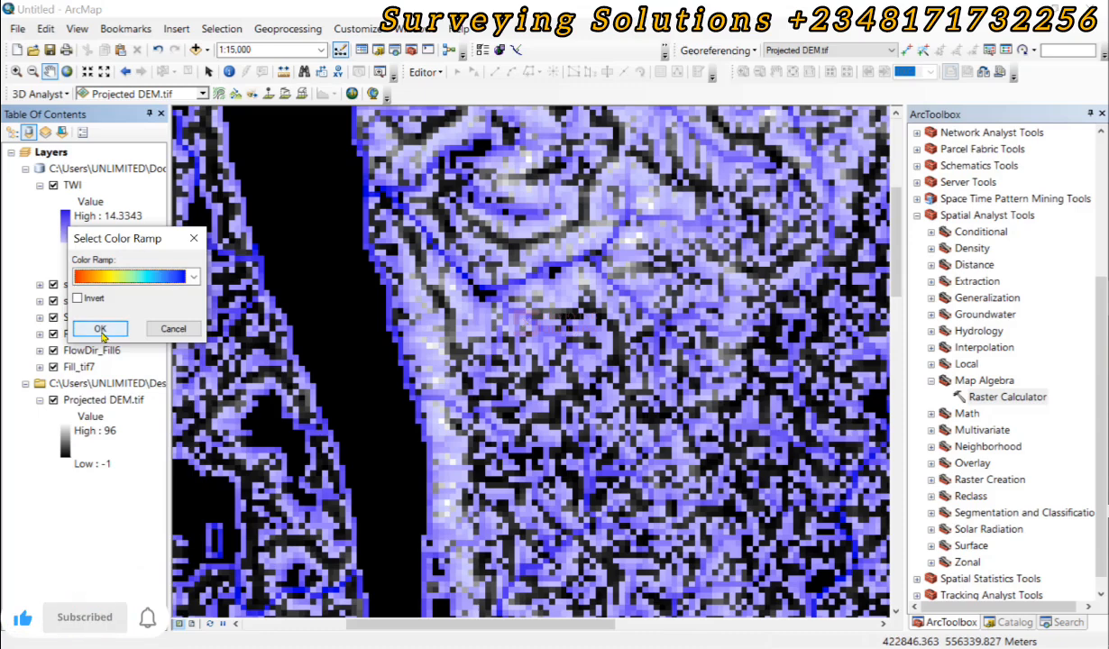
{"action": "left_click", "coordinate": [101, 325]}
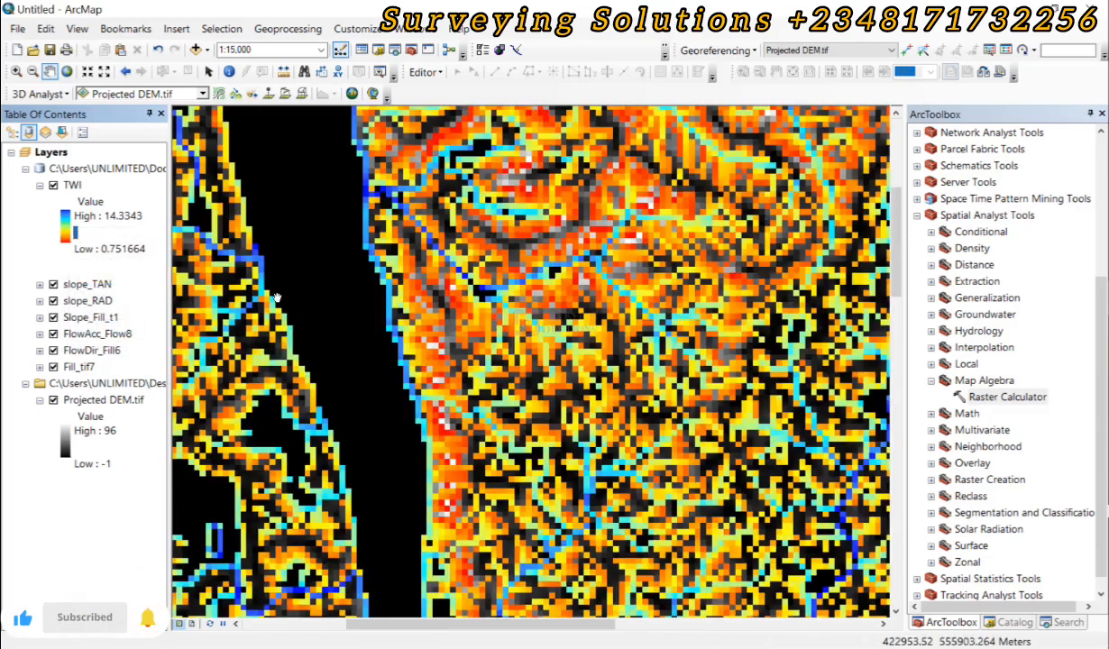